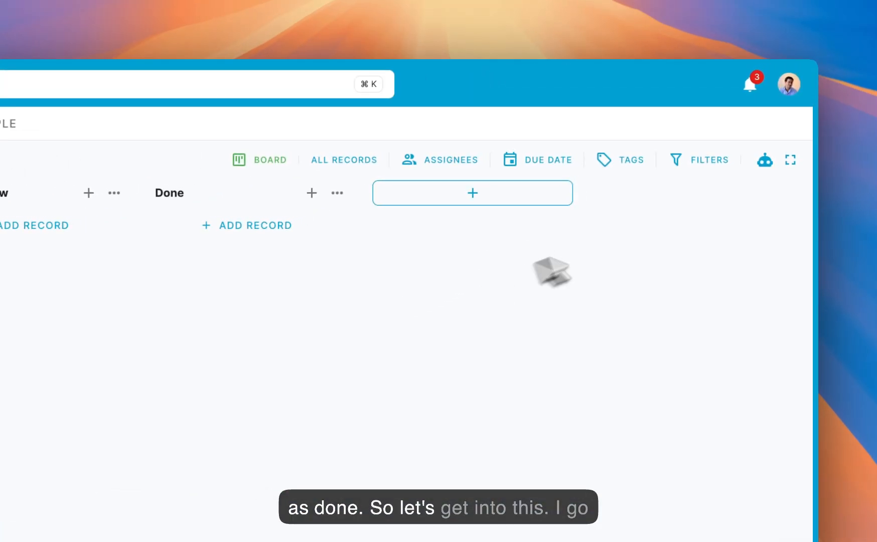
# - Open the project's automations and start a new automation triggered when a record is marked as complete
pyautogui.click(764, 162)
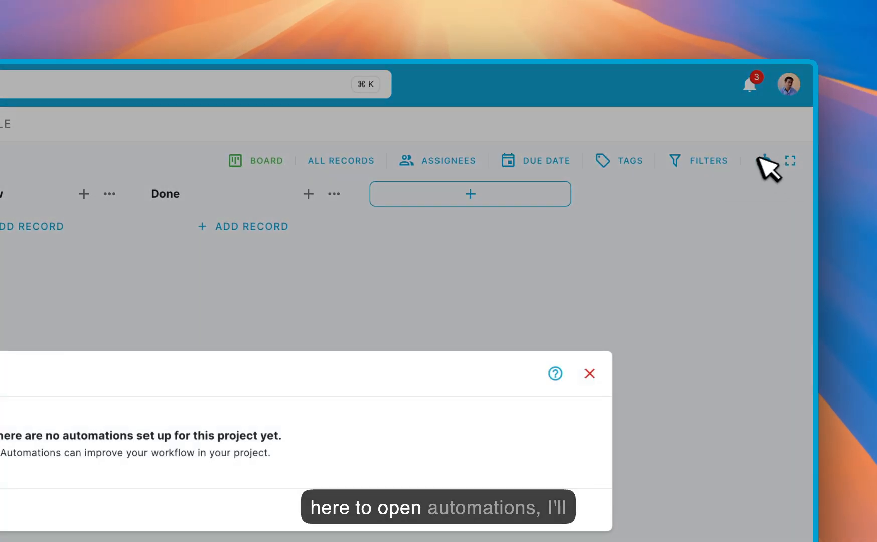
pyautogui.click(239, 309)
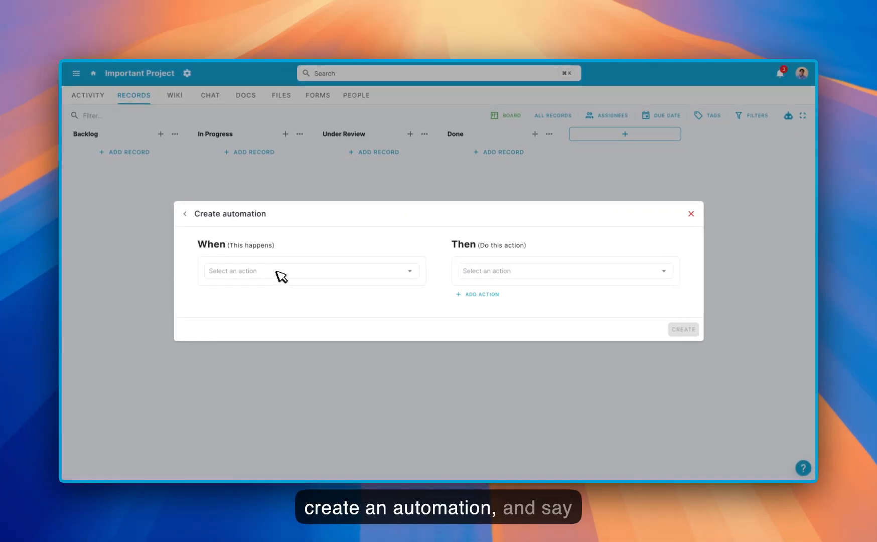
pyautogui.click(282, 275)
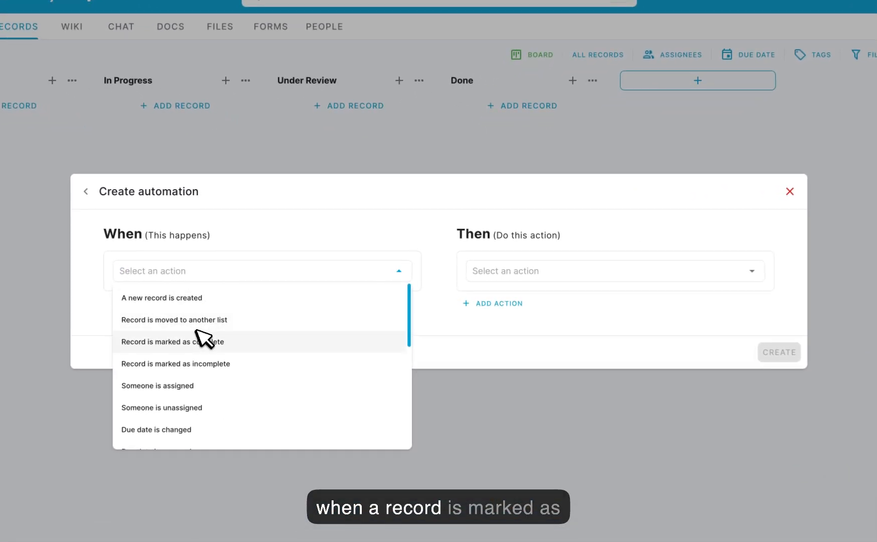
pyautogui.click(197, 334)
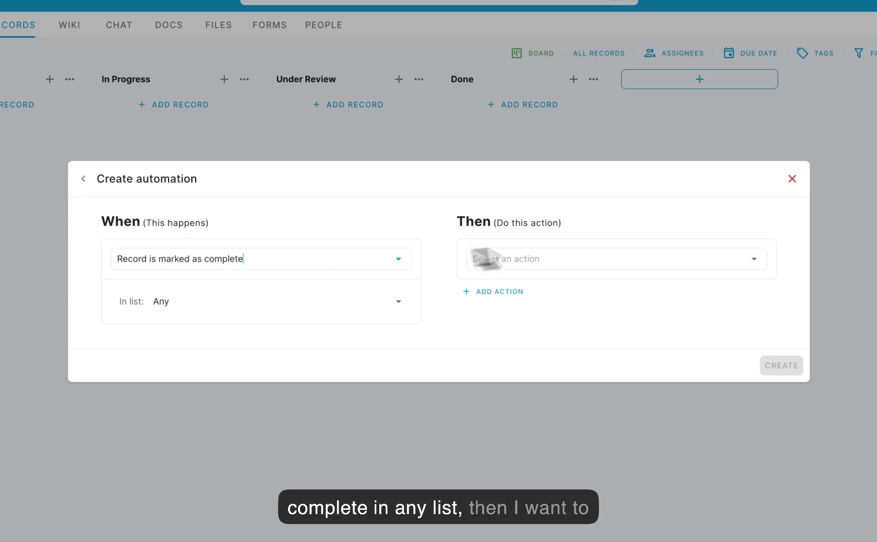
# - Set the action to move the record to the Done list in Important Project and create the automation
pyautogui.click(563, 261)
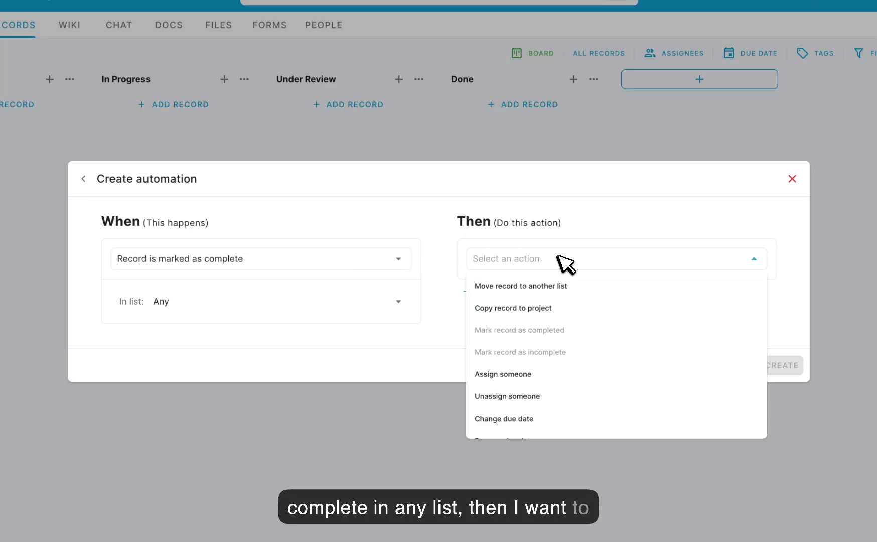
pyautogui.click(550, 284)
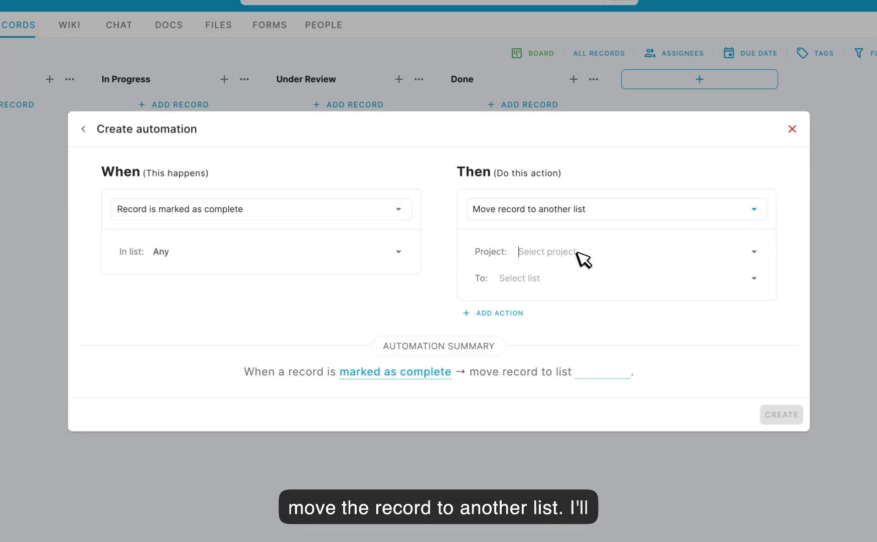
pyautogui.click(577, 253)
pyautogui.click(567, 280)
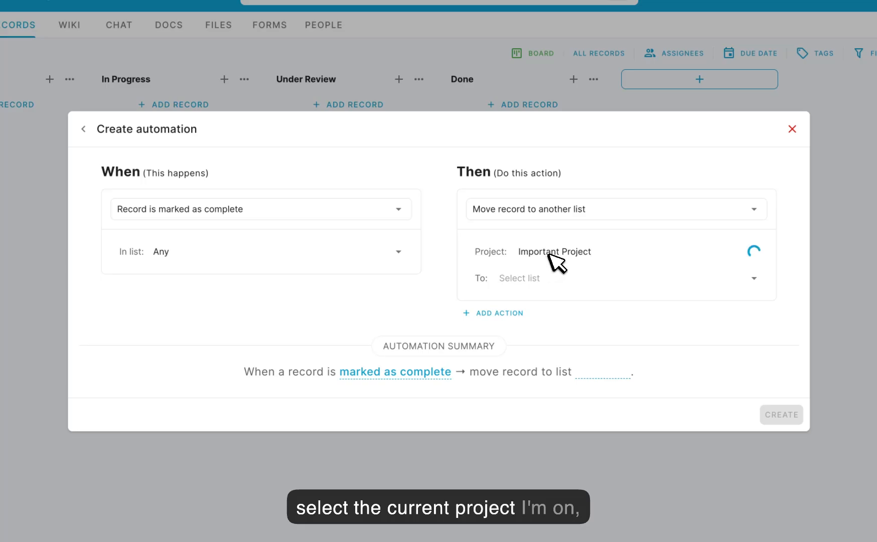
pyautogui.click(531, 279)
pyautogui.click(523, 391)
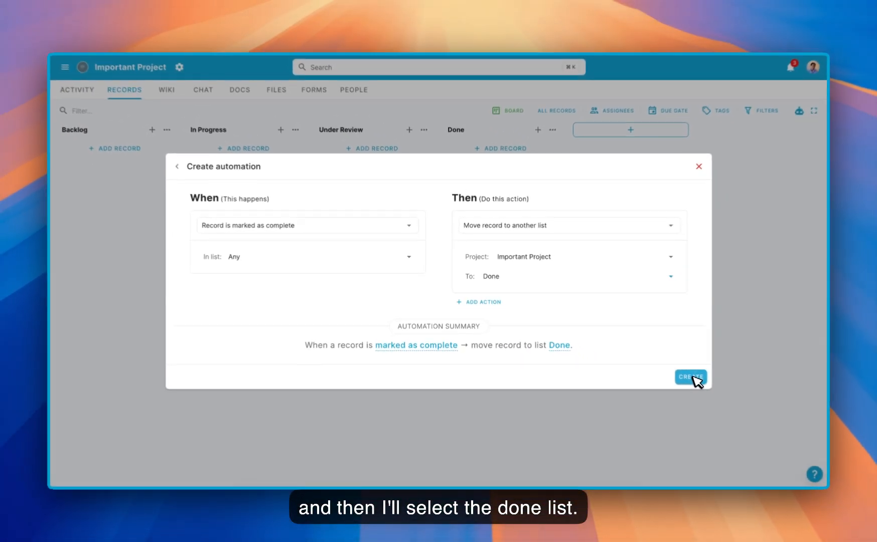
pyautogui.click(781, 415)
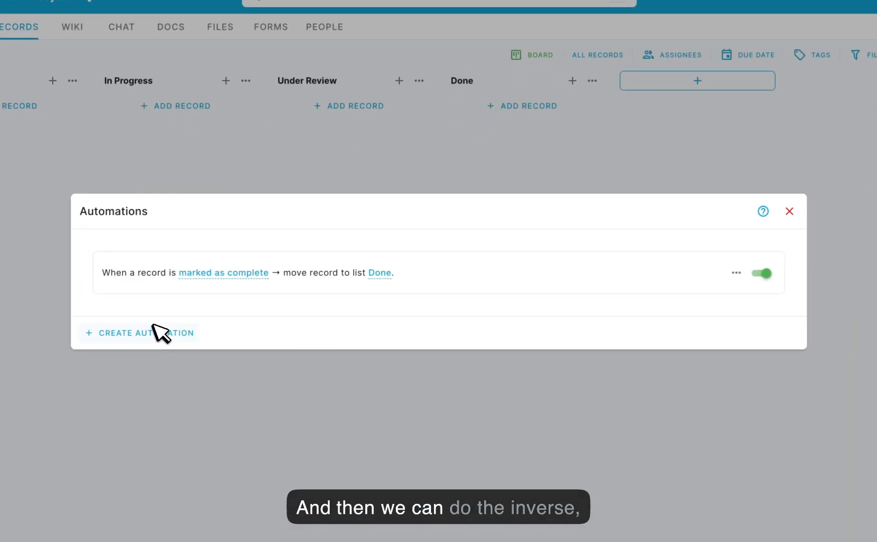
# - Start another automation triggered when a record is moved to the Done list
pyautogui.click(240, 315)
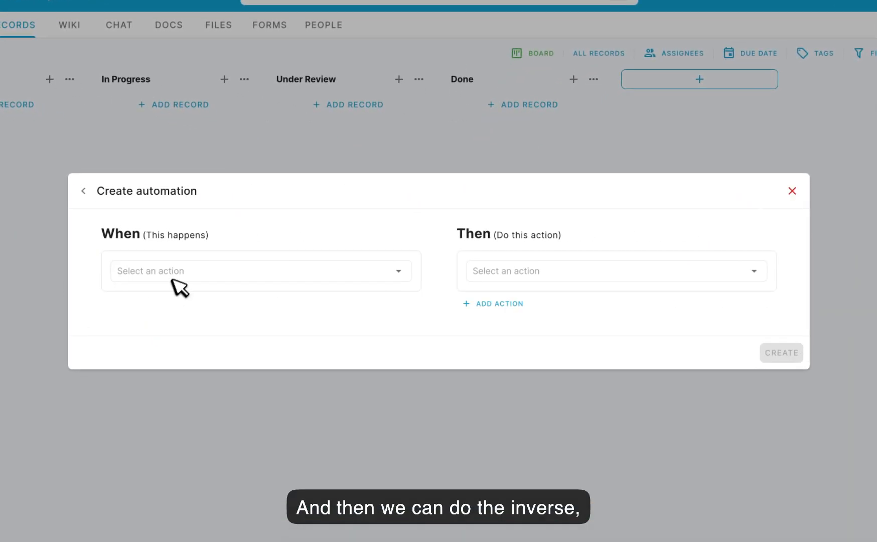
pyautogui.click(181, 273)
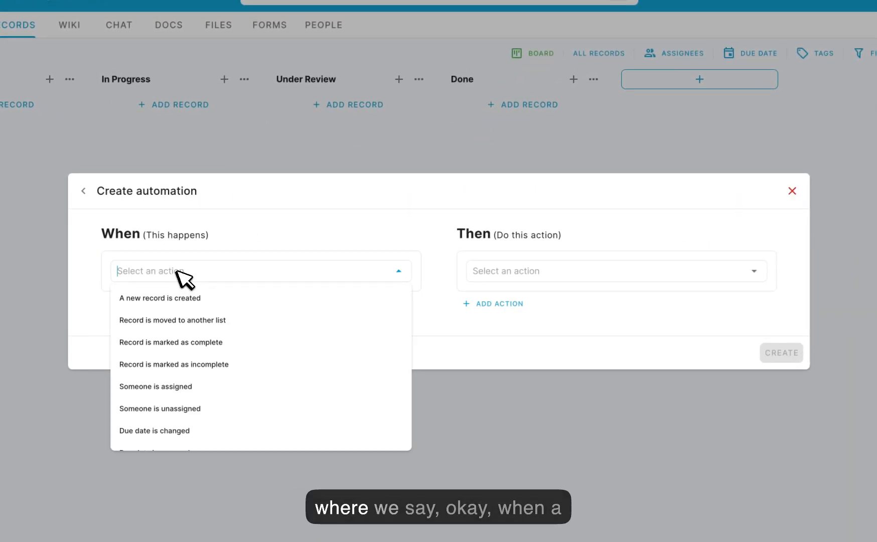
pyautogui.click(184, 322)
pyautogui.click(190, 305)
pyautogui.click(167, 437)
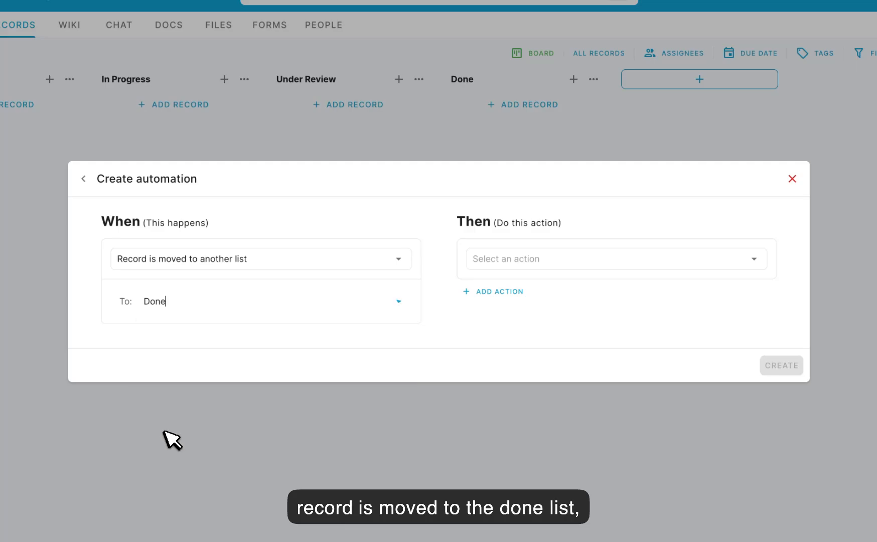
# - Set its action to mark the record as completed, create it, and close the automations dialog
pyautogui.click(526, 259)
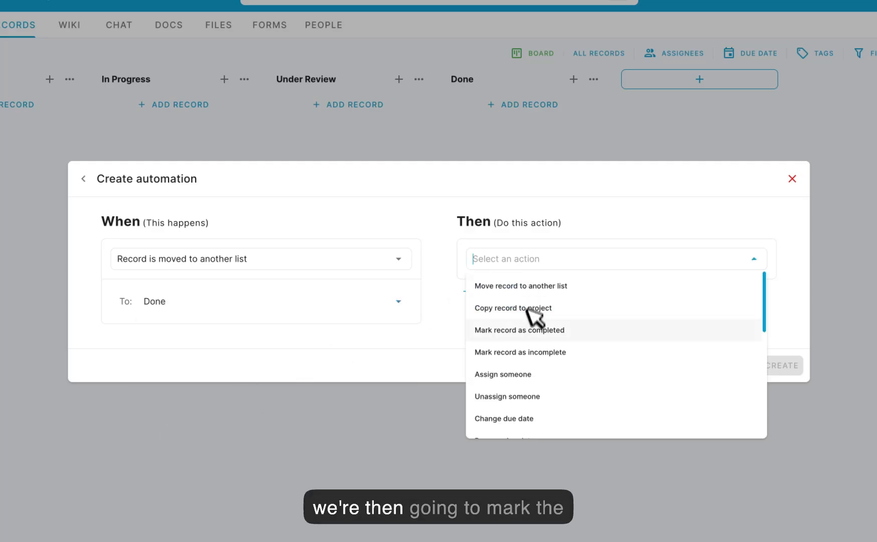
pyautogui.click(525, 330)
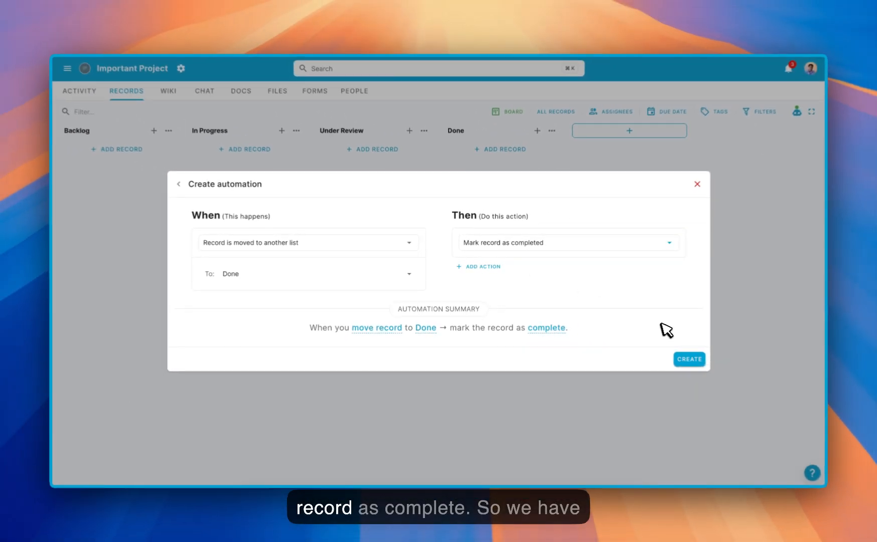
pyautogui.click(782, 391)
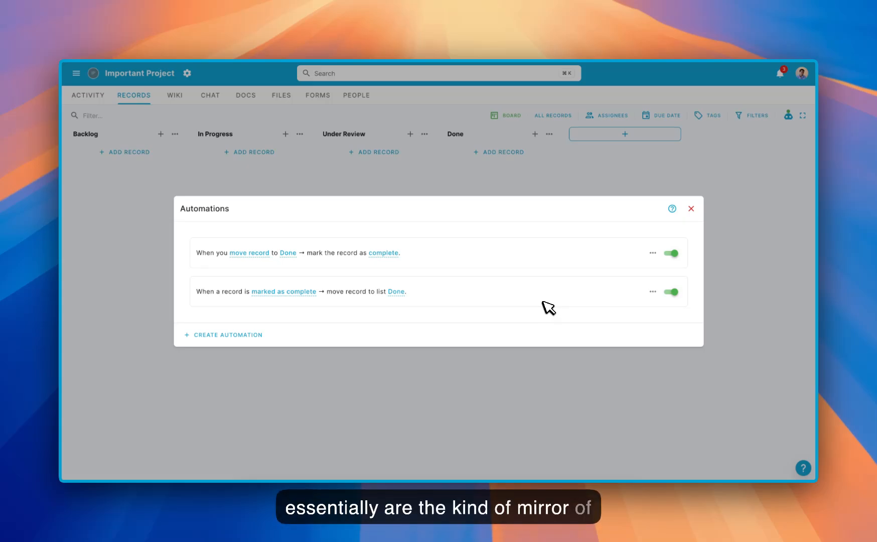
pyautogui.click(691, 208)
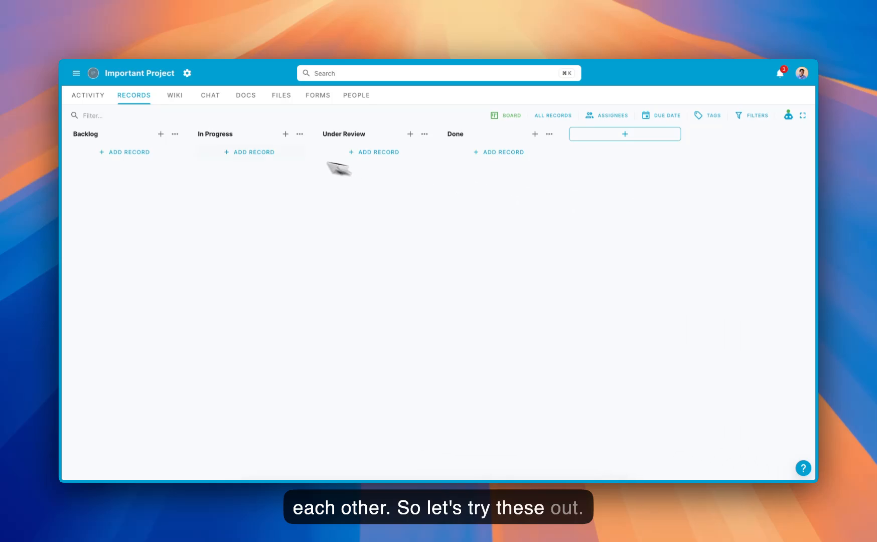
# - Add two records named Task 1 and Task 2 to the In Progress list
pyautogui.click(248, 152)
pyautogui.write('Task')
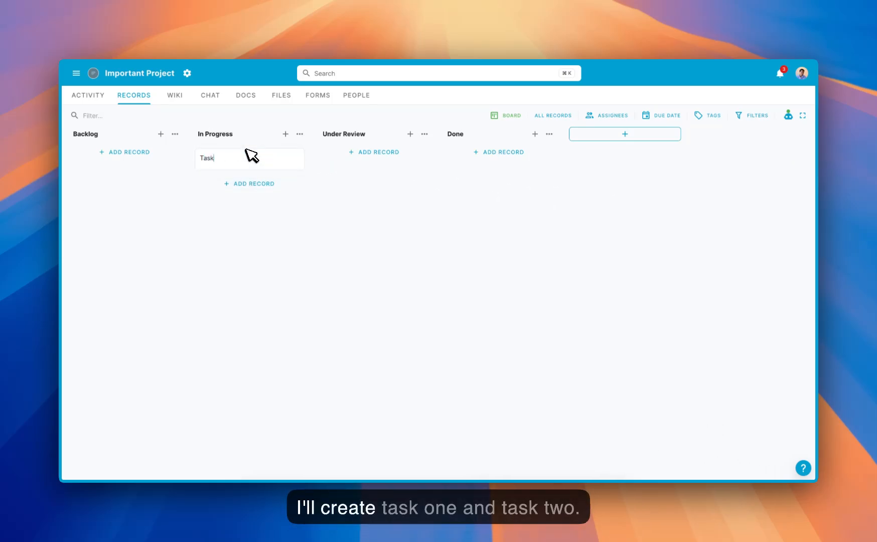
pyautogui.write(' 1')
pyautogui.press('Return')
pyautogui.write('Task')
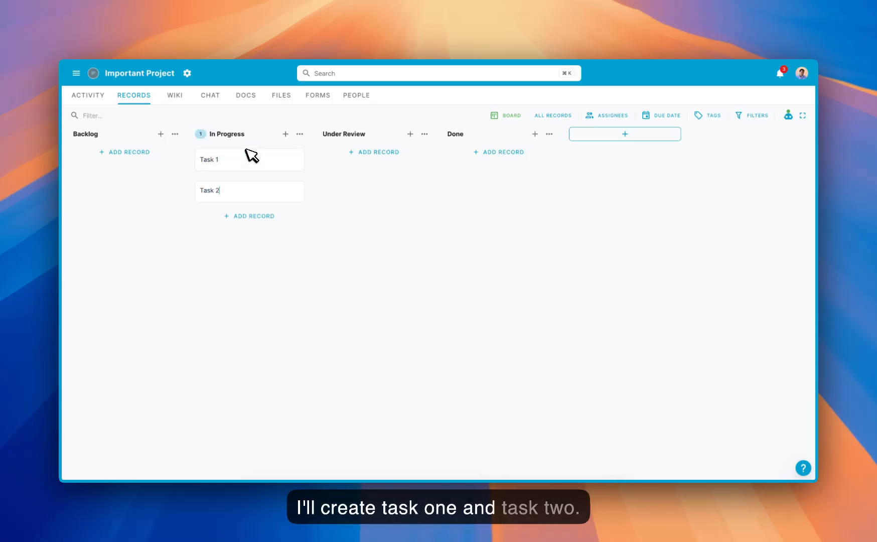
pyautogui.write(' 2')
pyautogui.press('Return')
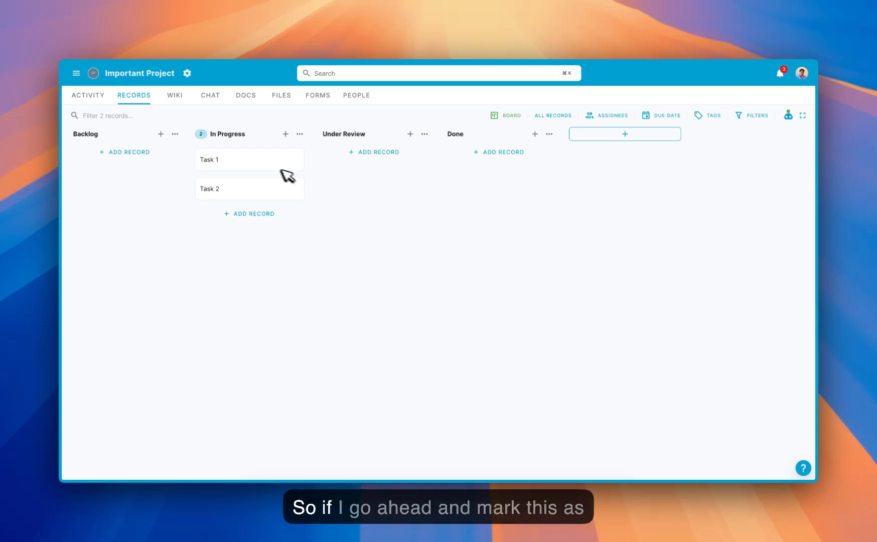
# - Mark Task 1 as complete and move Task 2 into the Done list to test the automations
pyautogui.click(276, 166)
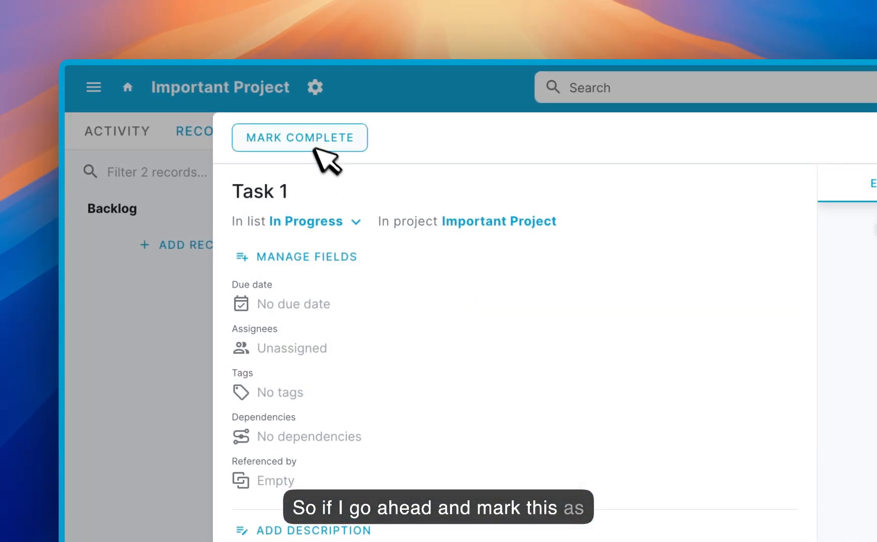
pyautogui.click(308, 140)
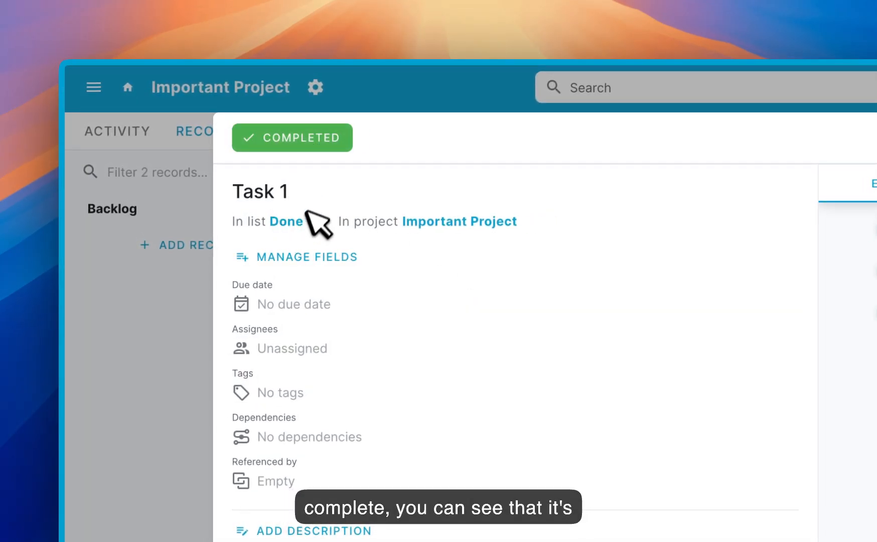
pyautogui.click(176, 311)
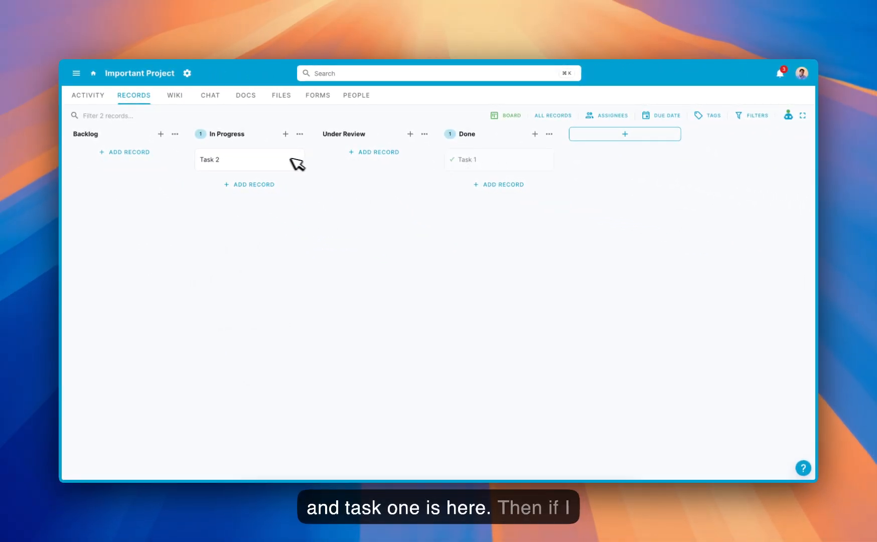
pyautogui.moveTo(263, 158); pyautogui.dragTo(502, 154)
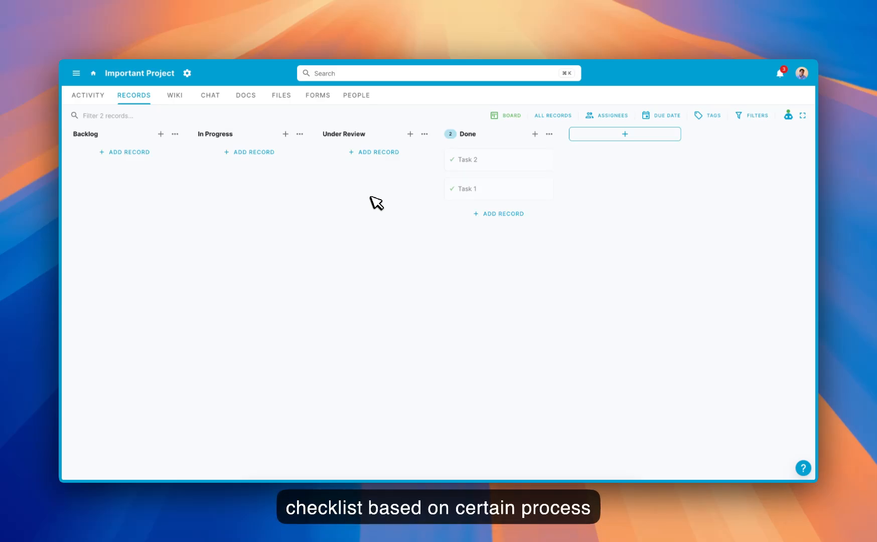
# - Add a record named Task 3 to the In Progress list
pyautogui.click(264, 153)
pyautogui.write('Task 3')
pyautogui.press('Return')
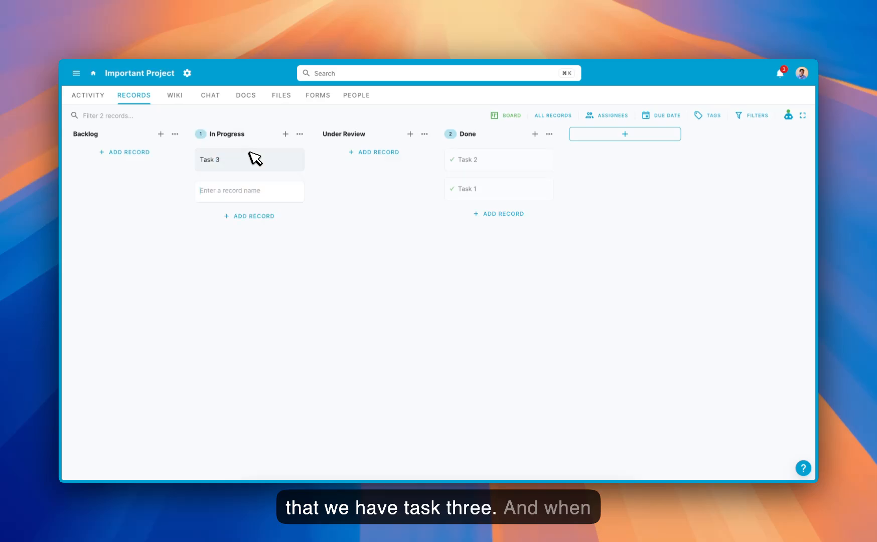
pyautogui.click(328, 228)
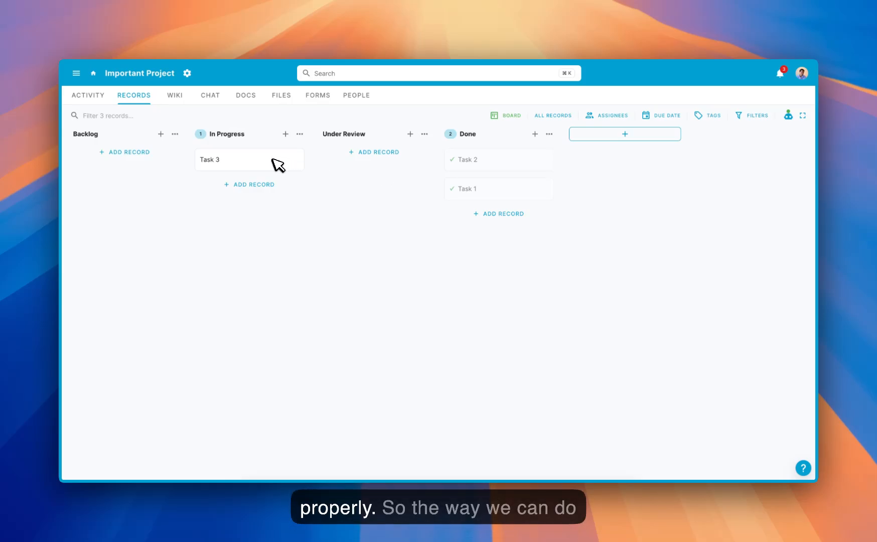
# - Create a new automation triggered when a record is moved to the Under Review list
pyautogui.click(789, 117)
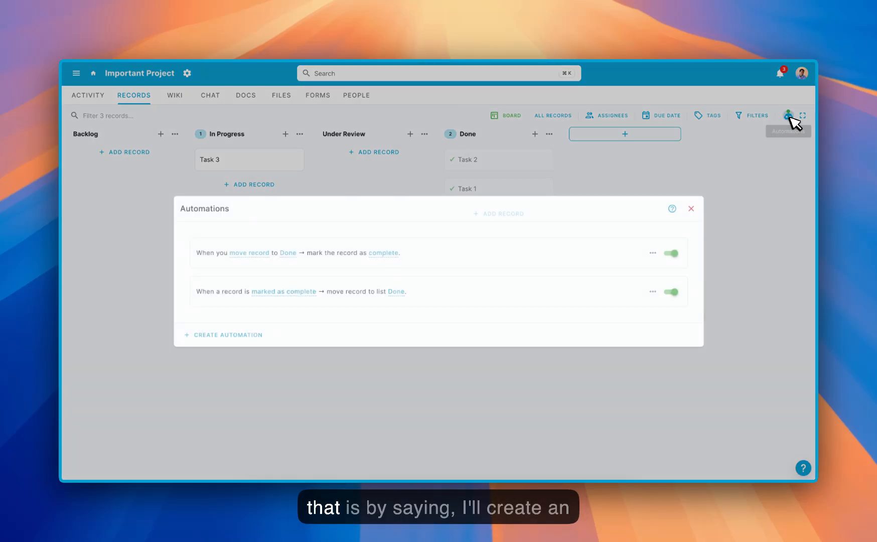
pyautogui.click(235, 333)
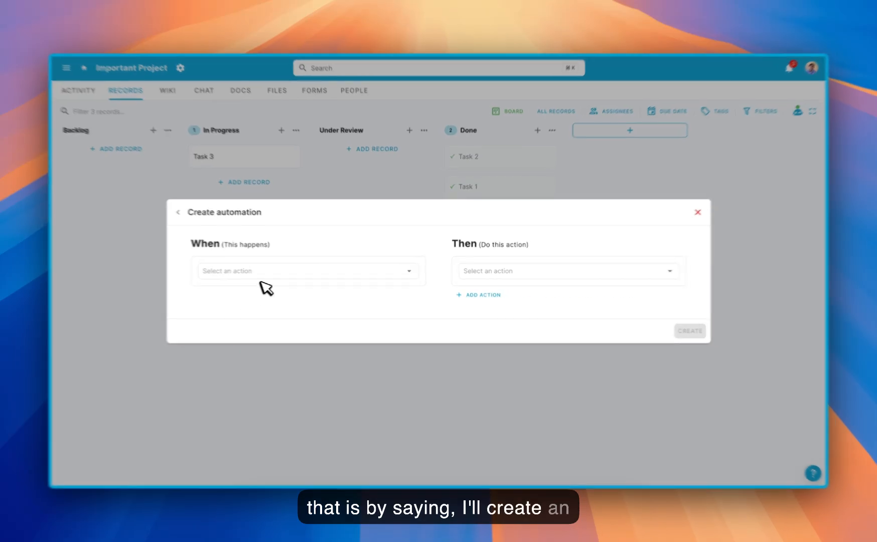
pyautogui.click(259, 277)
pyautogui.click(201, 320)
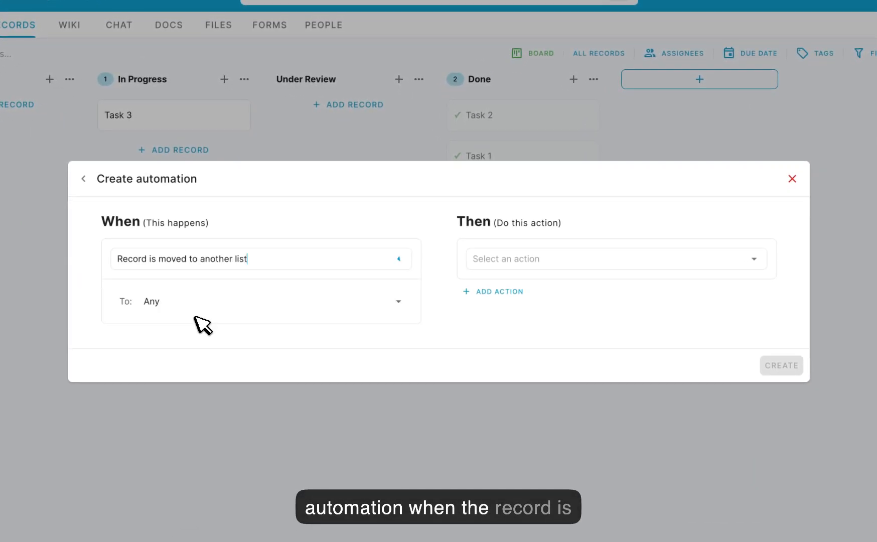
pyautogui.click(219, 300)
pyautogui.click(192, 404)
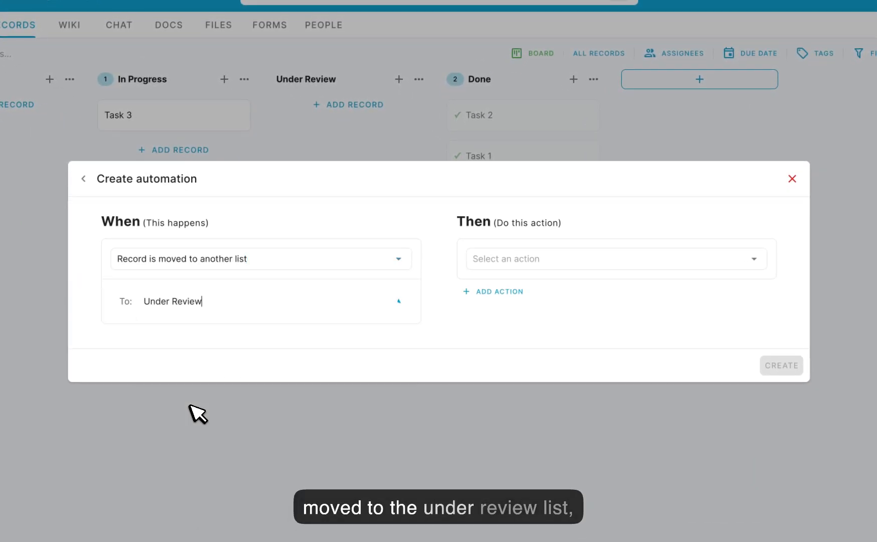
# - Set the action to create checklists and add a checklist titled SOP Checklist for Under Review
pyautogui.click(582, 256)
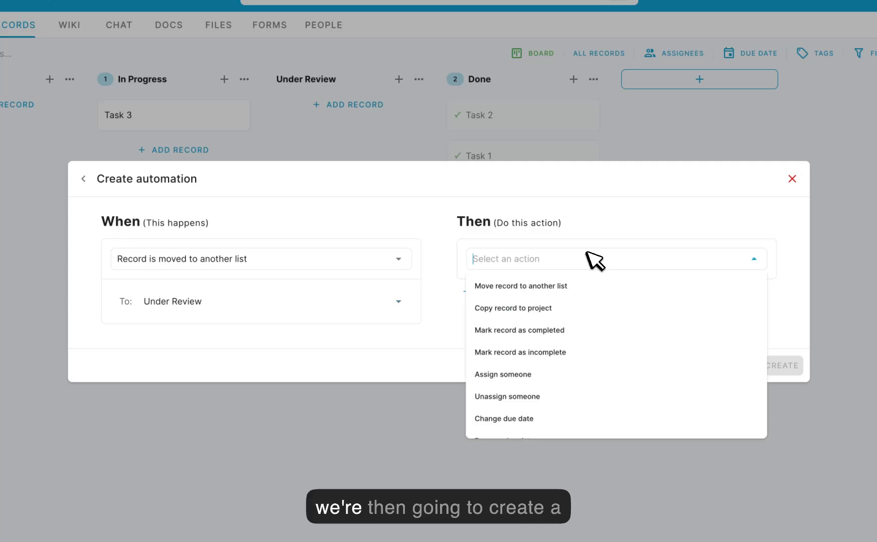
pyautogui.scroll(-3, 565, 337)
pyautogui.scroll(-1, 570, 347)
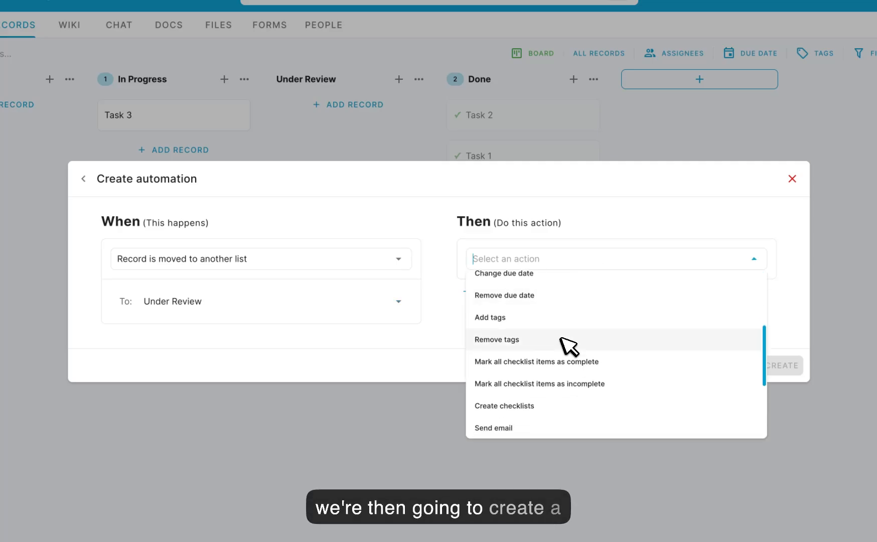
pyautogui.click(524, 404)
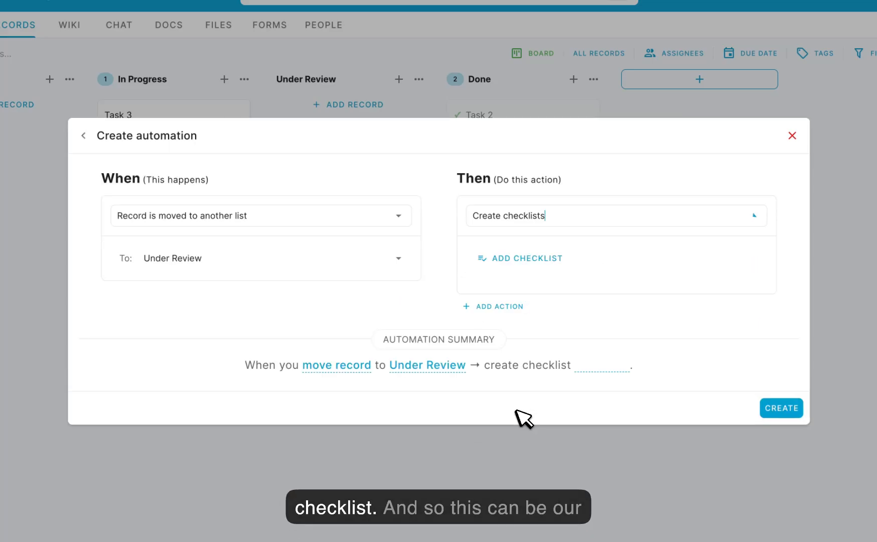
pyautogui.click(522, 249)
pyautogui.write('SOP Checklist for Under R')
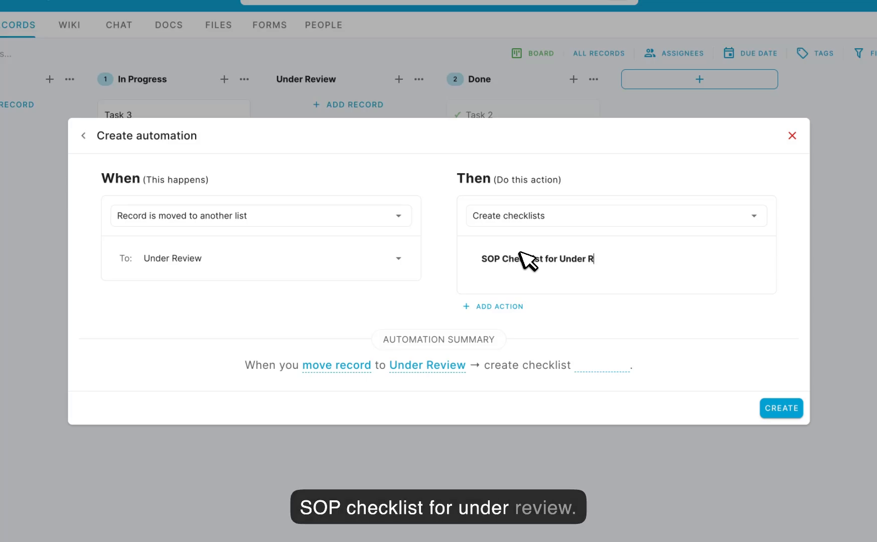
pyautogui.write('eview')
pyautogui.press('Return')
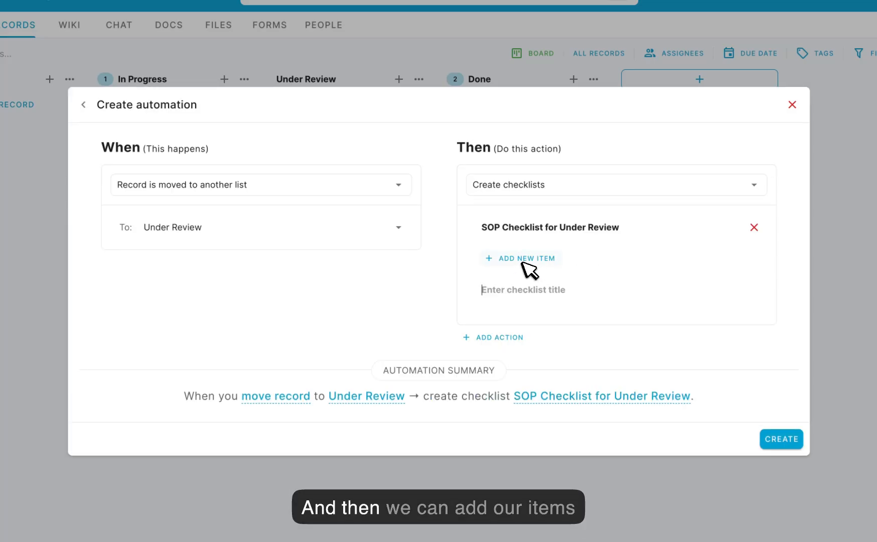
# - Add five checklist items named 1, 2, 3, 4 and 5 to the SOP checklist
pyautogui.click(522, 255)
pyautogui.write('1')
pyautogui.press('Return')
pyautogui.write('2')
pyautogui.press('Return')
pyautogui.write('3')
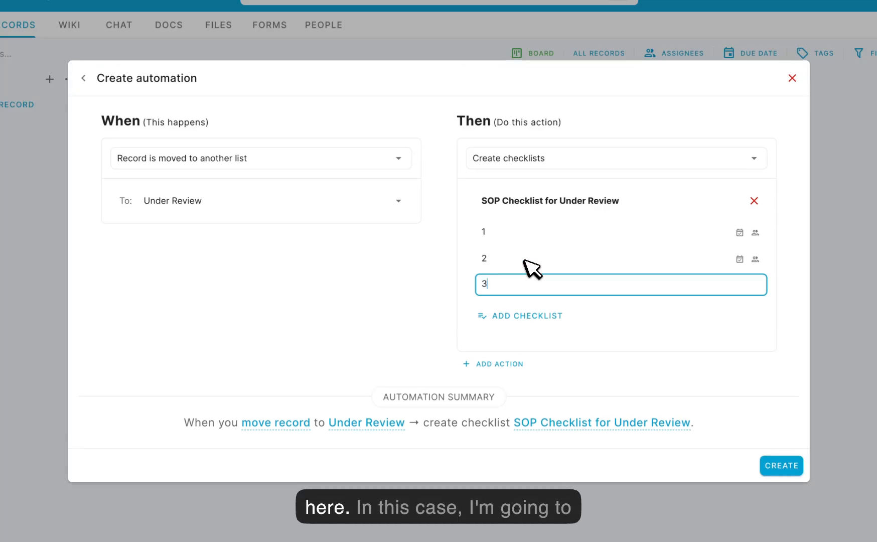
pyautogui.press('Return')
pyautogui.write('4')
pyautogui.press('Return')
pyautogui.write('5')
pyautogui.press('Return')
pyautogui.click(412, 281)
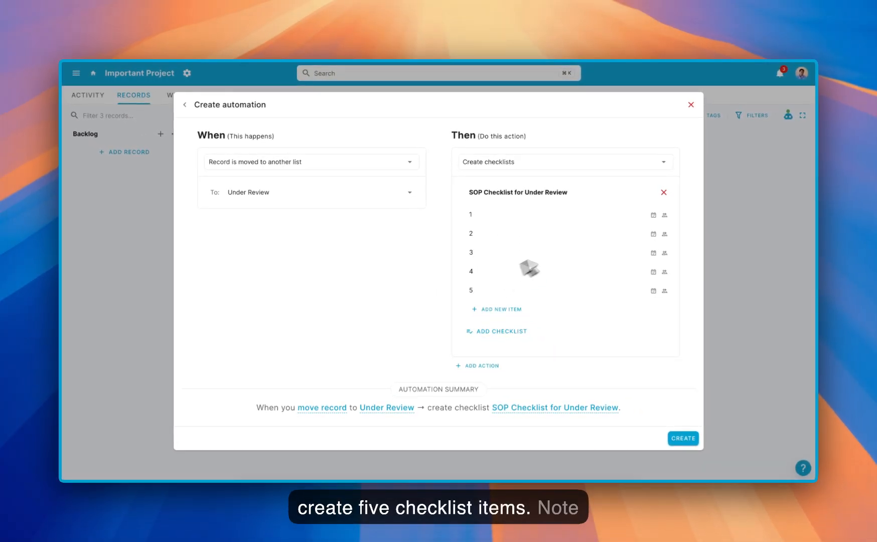
# - Give checklist item 1 a due date 5 days from the trigger date, assign it to the listed team member, and create the automation
pyautogui.click(653, 216)
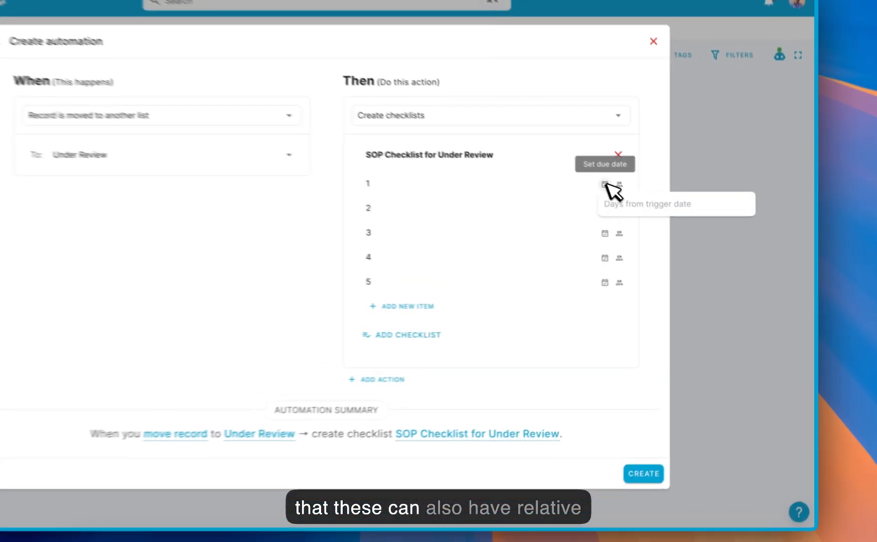
pyautogui.write('5')
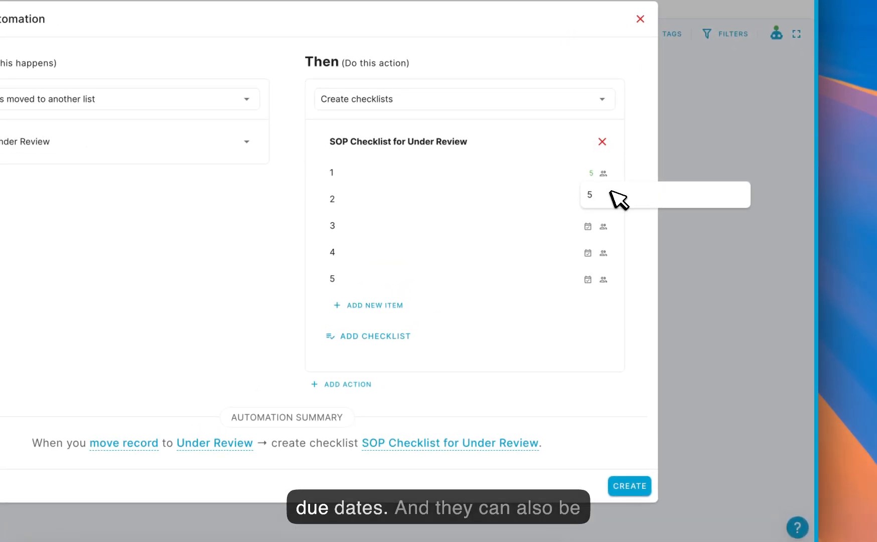
pyautogui.click(604, 173)
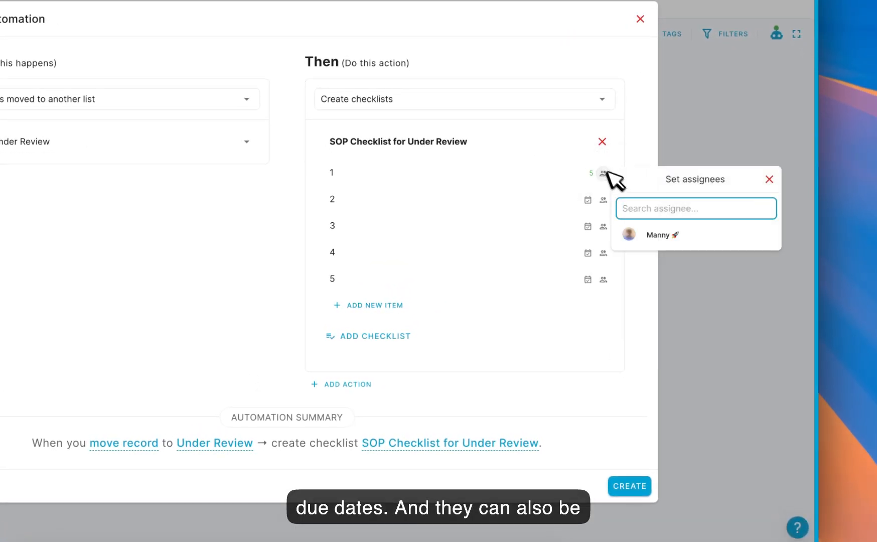
pyautogui.click(657, 226)
pyautogui.click(646, 148)
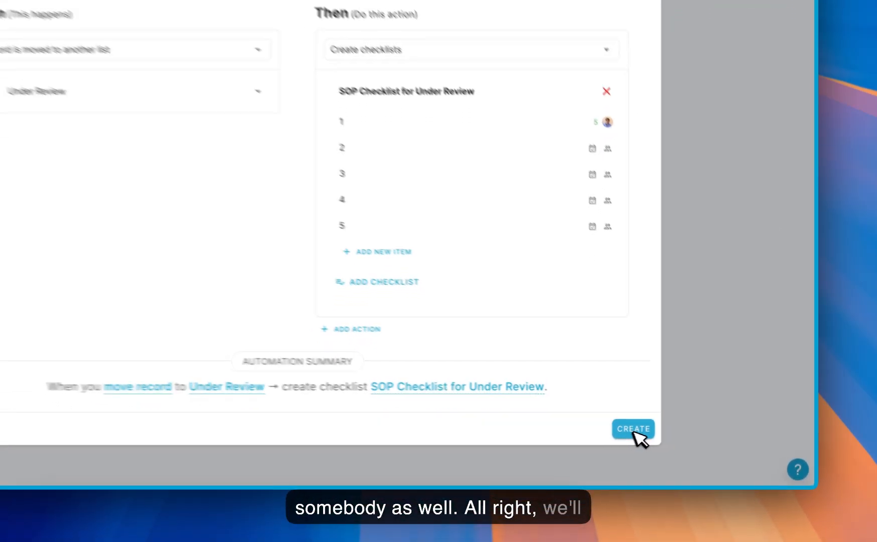
pyautogui.click(630, 485)
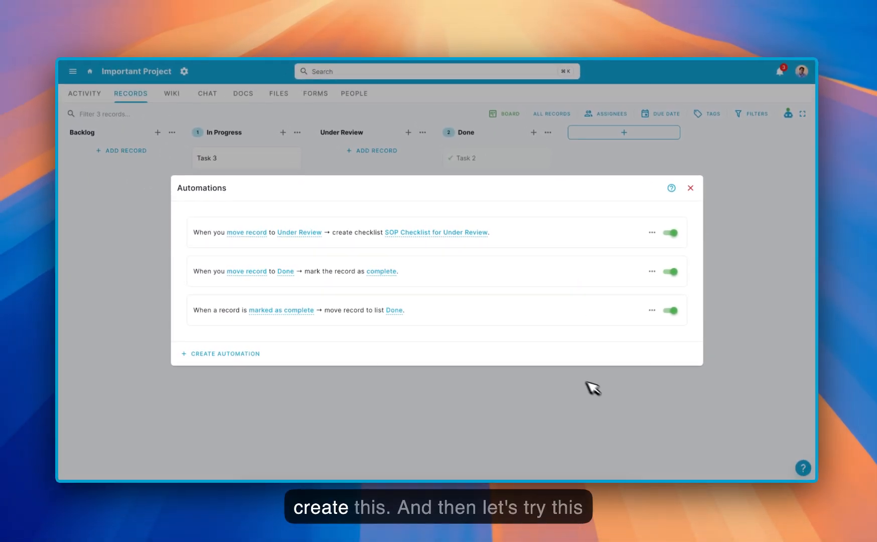
# - Move Task 3 from In Progress to Under Review and open the record to inspect its generated checklist
pyautogui.click(364, 170)
pyautogui.moveTo(244, 156); pyautogui.dragTo(361, 159)
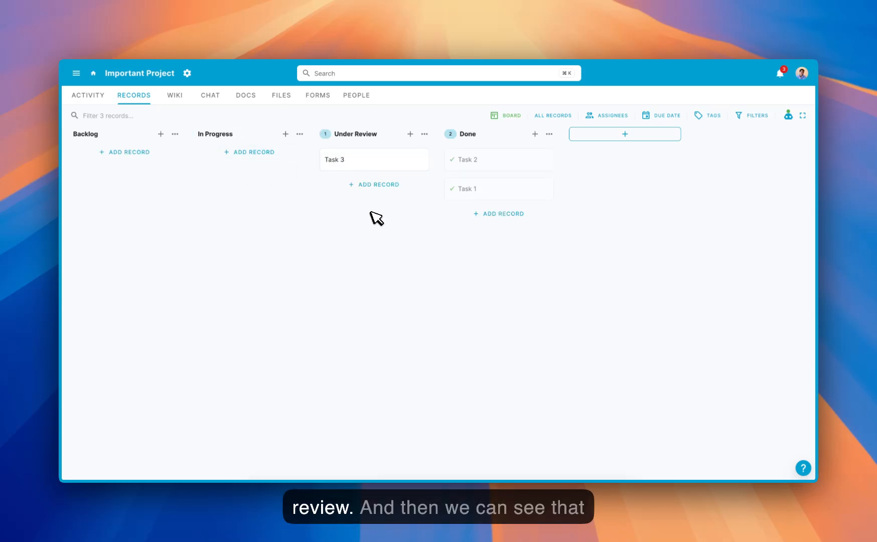
pyautogui.click(384, 166)
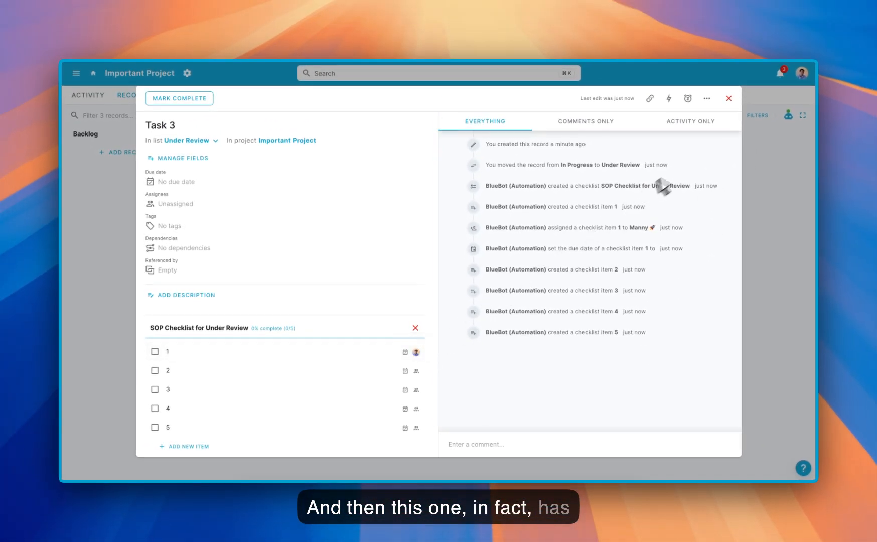
pyautogui.click(729, 98)
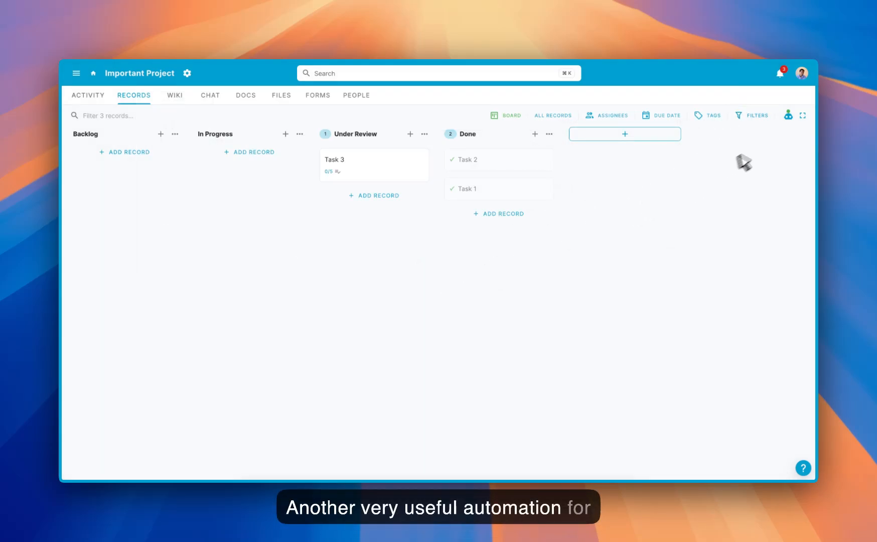
# - Create a new automation triggered when a due date expires in any list, restricted to incomplete records
pyautogui.click(789, 115)
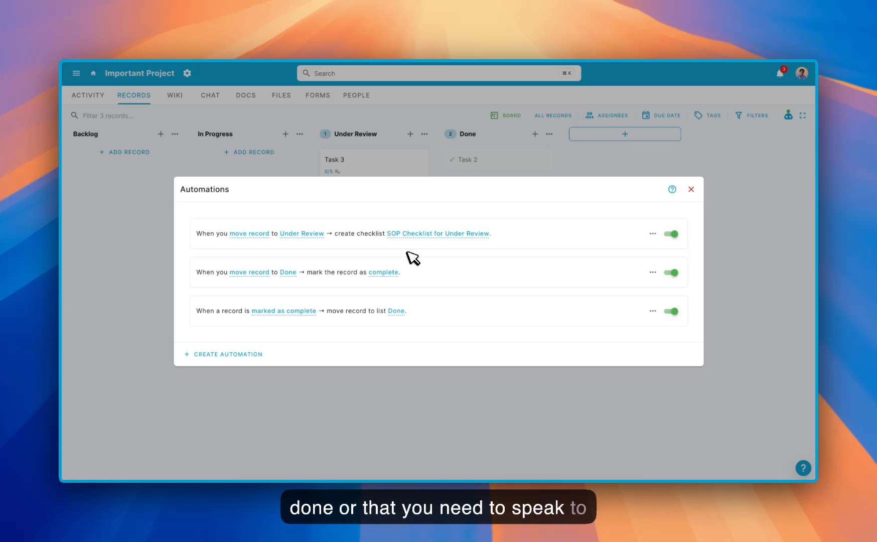
pyautogui.click(235, 353)
pyautogui.click(278, 272)
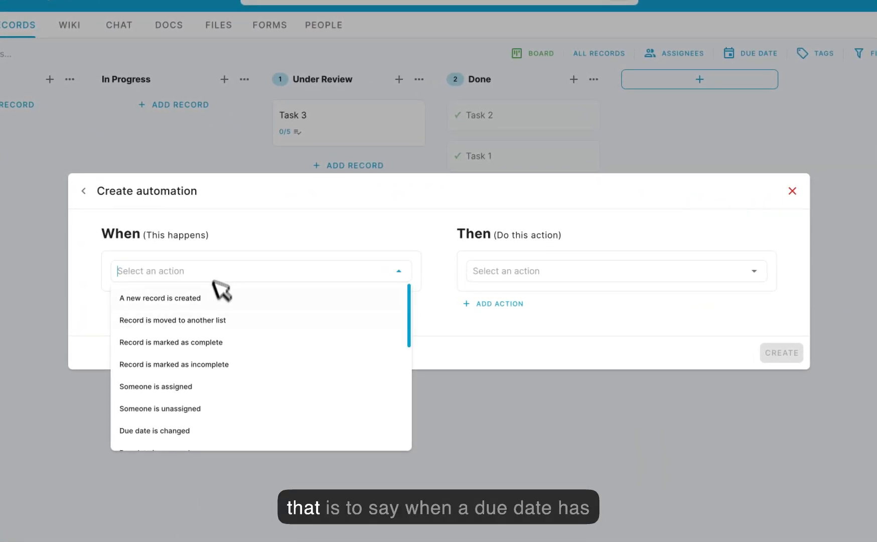
pyautogui.scroll(-3, 215, 327)
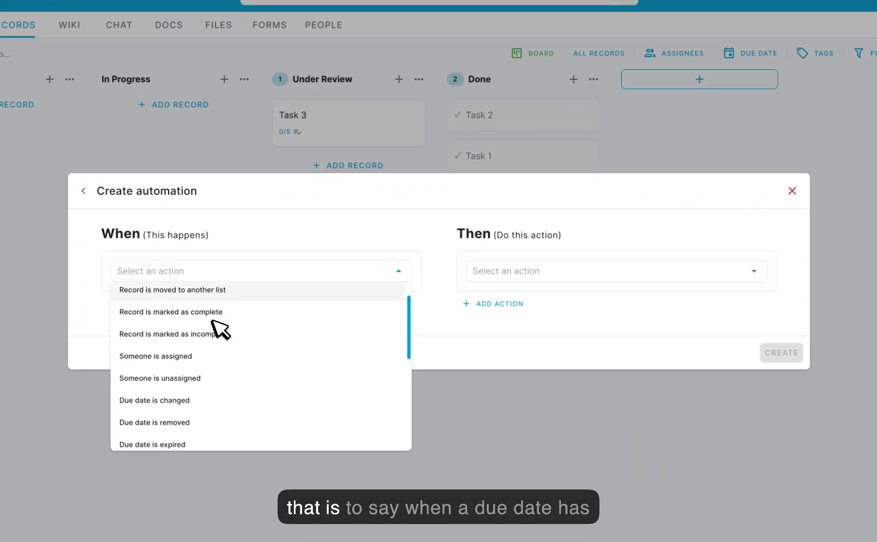
pyautogui.click(177, 411)
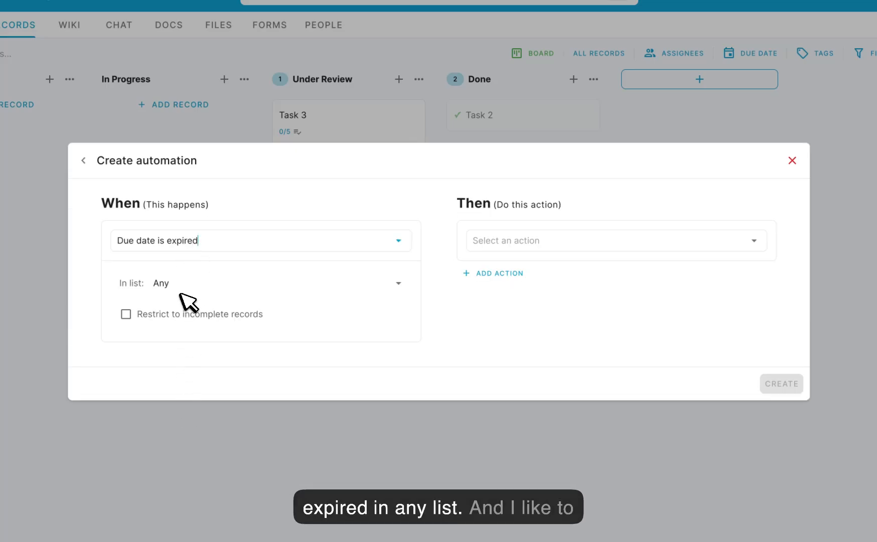
pyautogui.click(126, 315)
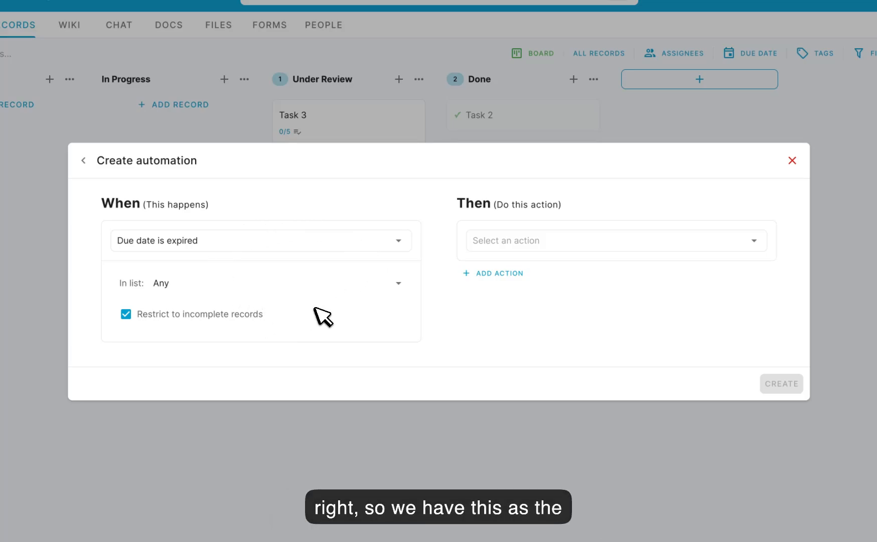
# - Set the automation's action to assign the record to the listed team member
pyautogui.click(564, 240)
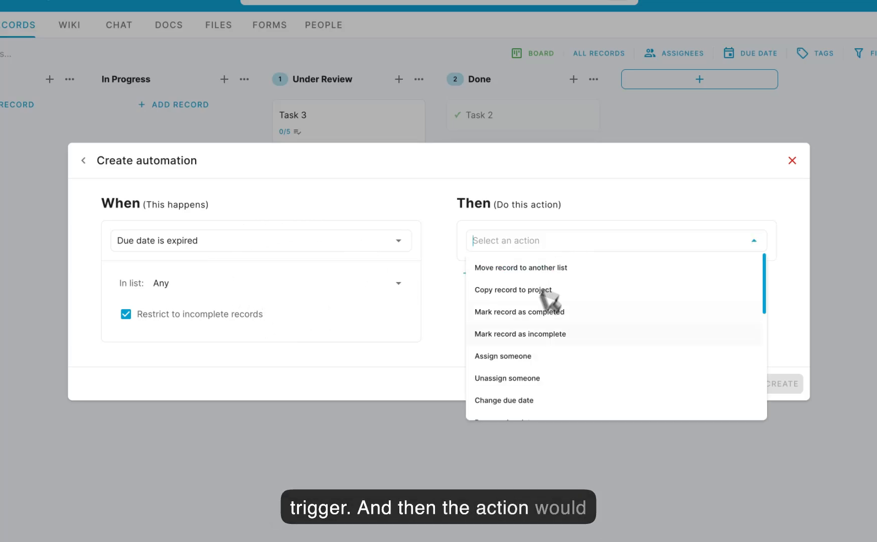
pyautogui.click(523, 357)
pyautogui.click(559, 256)
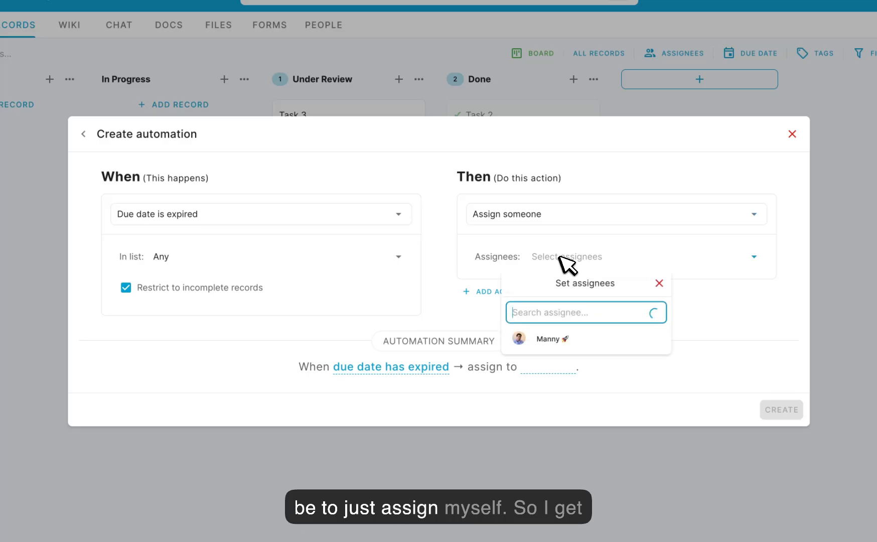
pyautogui.click(559, 336)
pyautogui.click(742, 312)
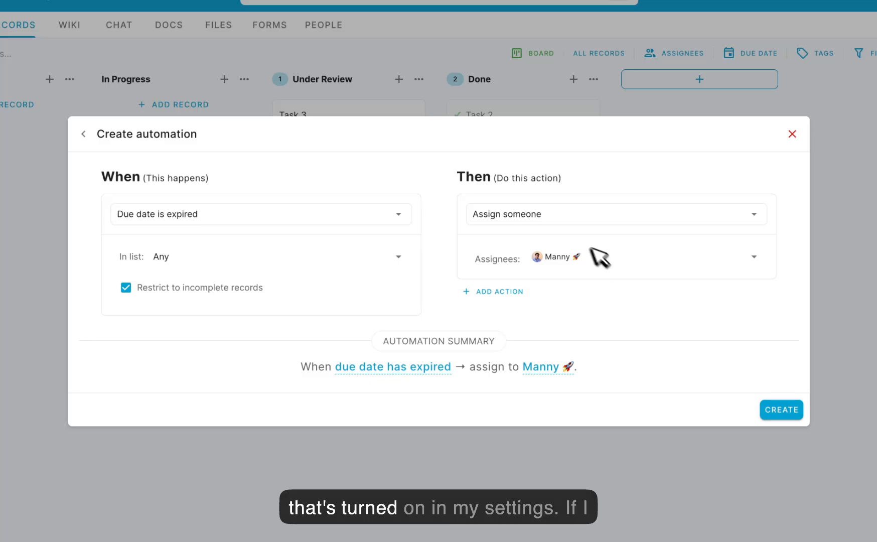
# - Add a second action that sends an email and open its email template for editing
pyautogui.click(509, 291)
pyautogui.click(548, 298)
pyautogui.scroll(-4, 558, 351)
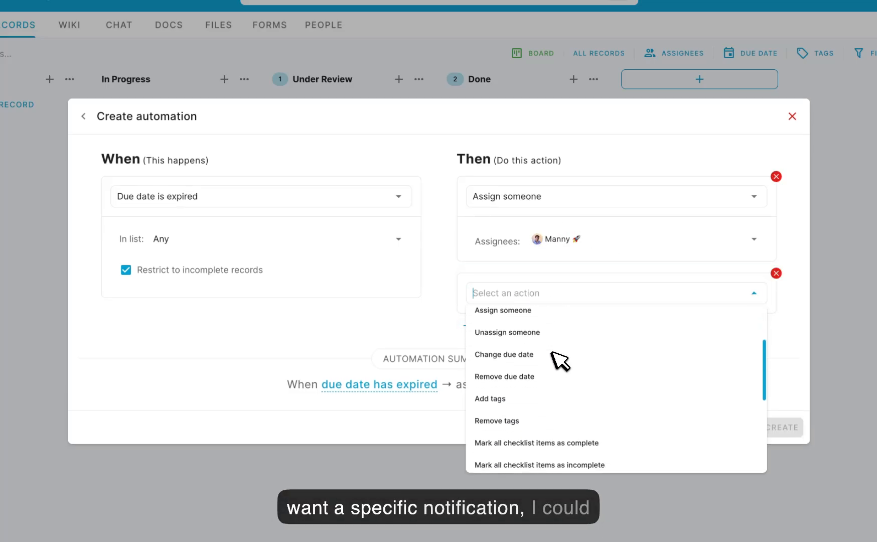
pyautogui.click(519, 427)
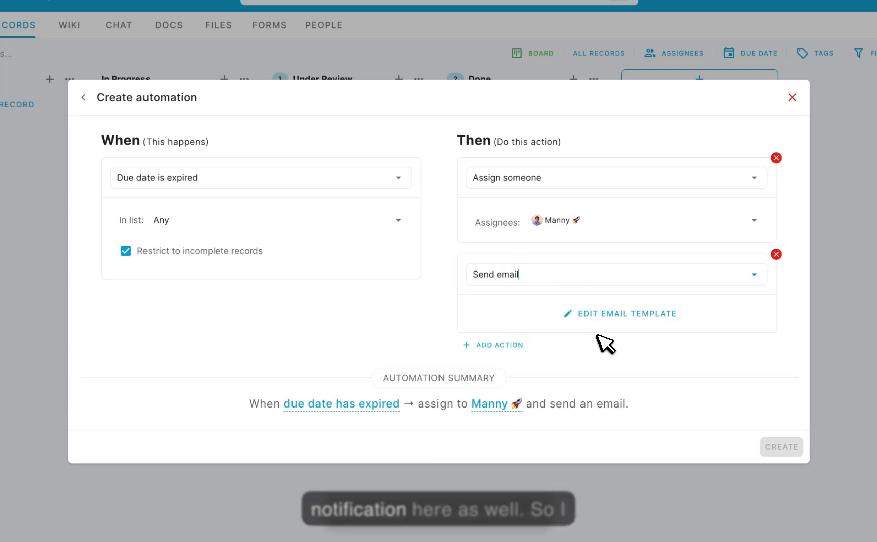
pyautogui.click(623, 315)
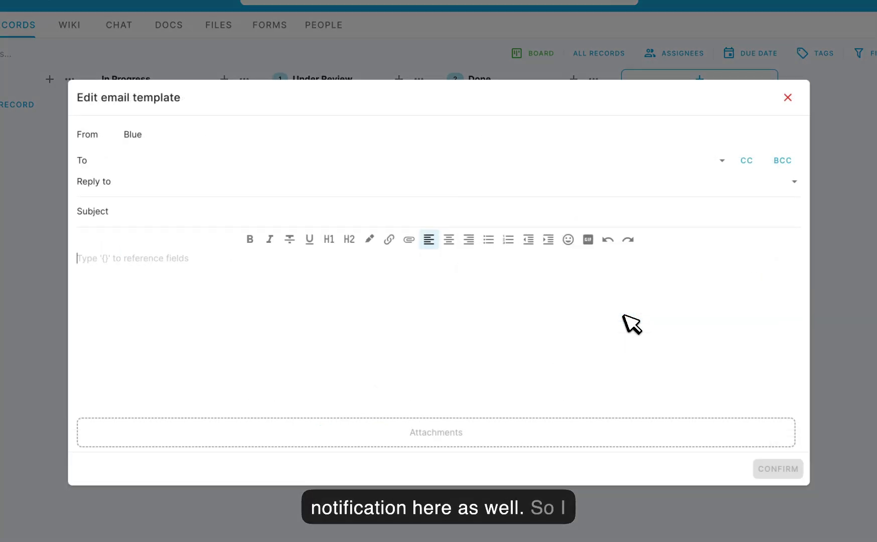
# - Set the email sender to Project and add the listed team member as the recipient
pyautogui.doubleClick(133, 135)
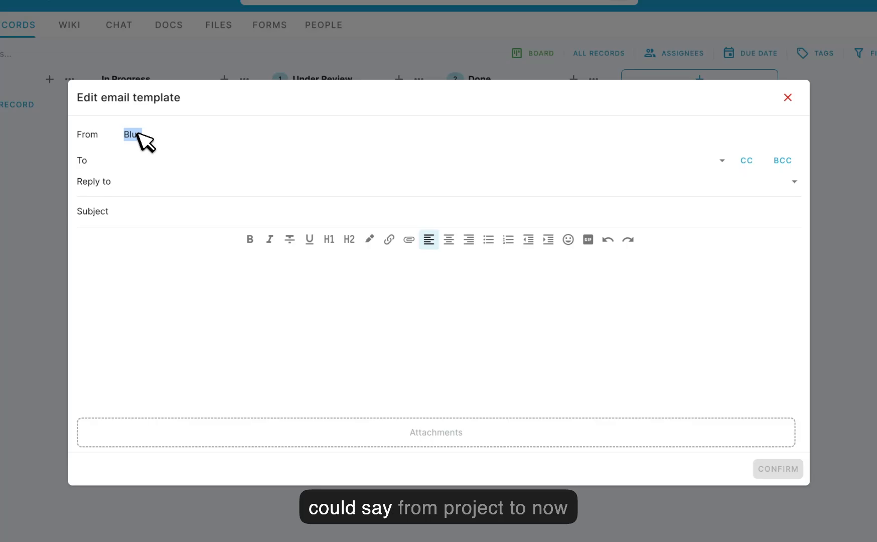
pyautogui.click(138, 162)
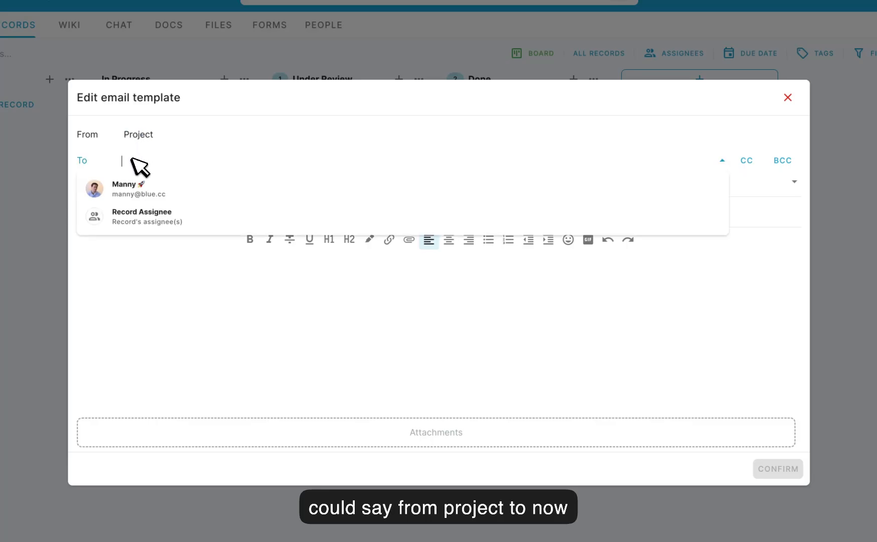
pyautogui.click(142, 189)
pyautogui.click(153, 275)
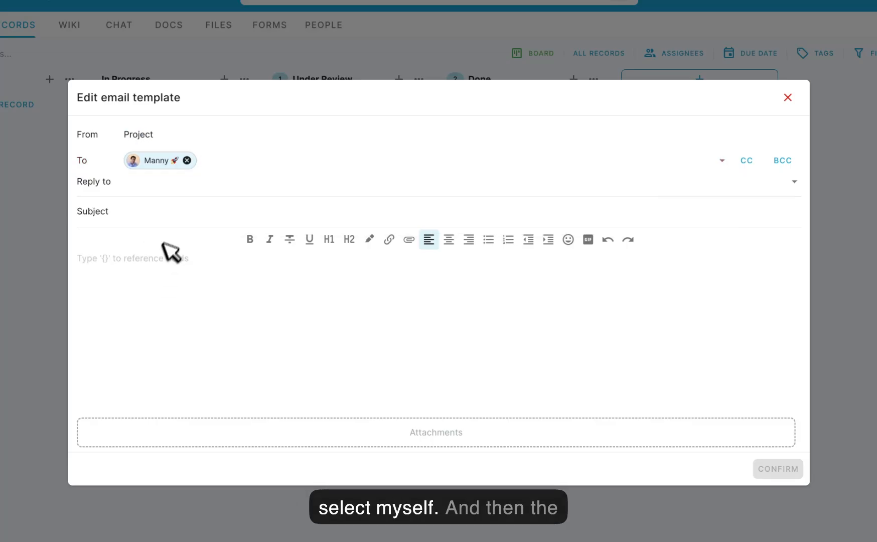
# - Set the email subject to the Record Name field reference followed by "is overdue"
pyautogui.click(174, 213)
pyautogui.write('{re')
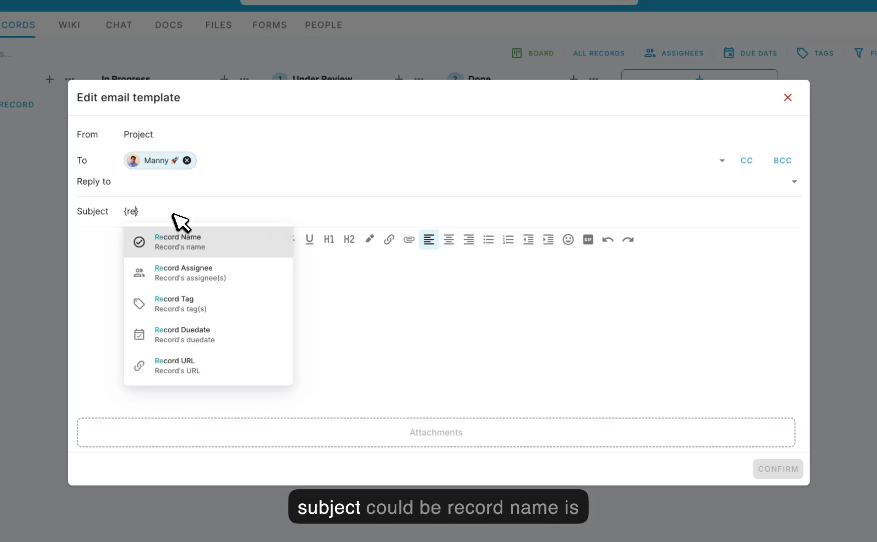
pyautogui.press('Return')
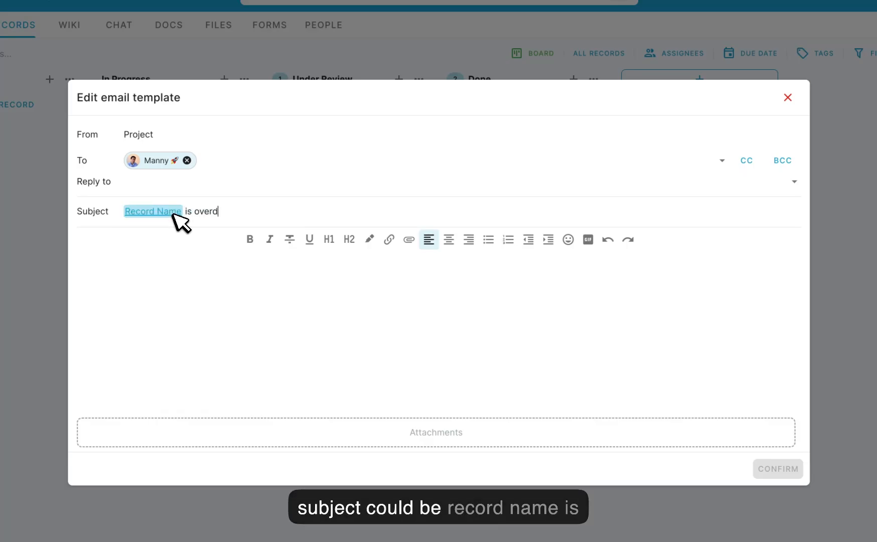
# - Write a "Hi" greeting to the recipient in the email body and confirm the template
pyautogui.click(167, 286)
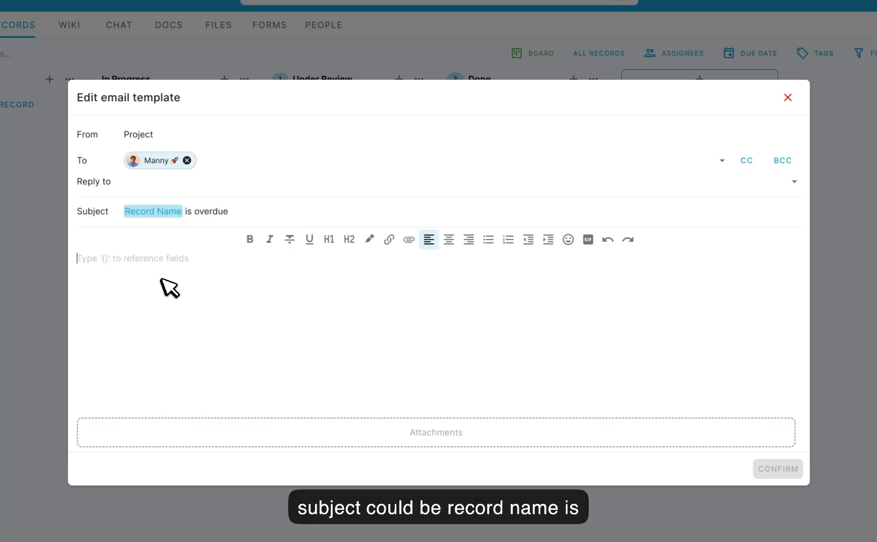
pyautogui.write('Hi Manny,')
pyautogui.press('Return')
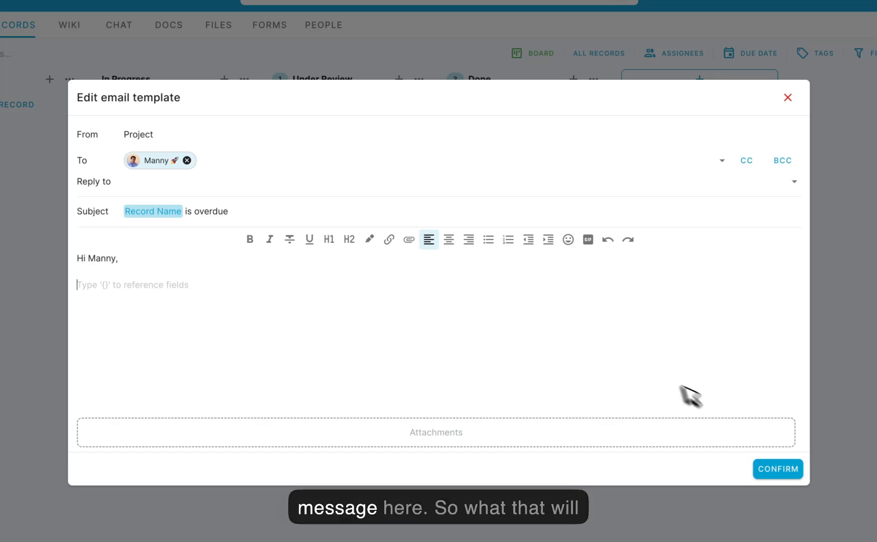
pyautogui.click(777, 470)
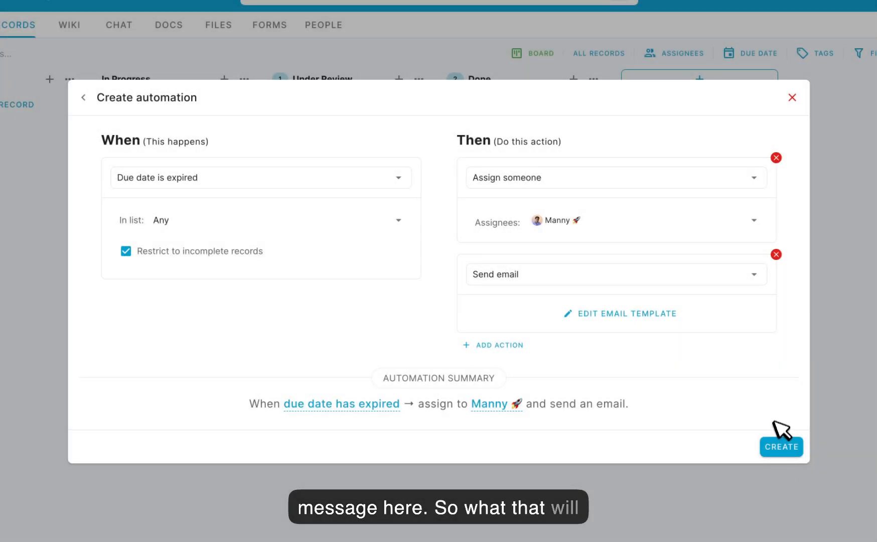
# - Create the due-date expiry automation and close the automations list
pyautogui.click(780, 445)
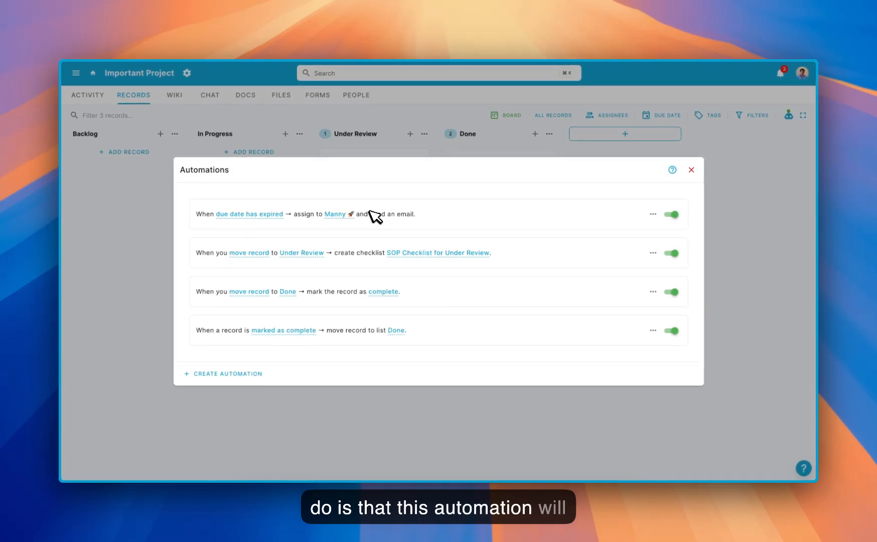
pyautogui.click(691, 169)
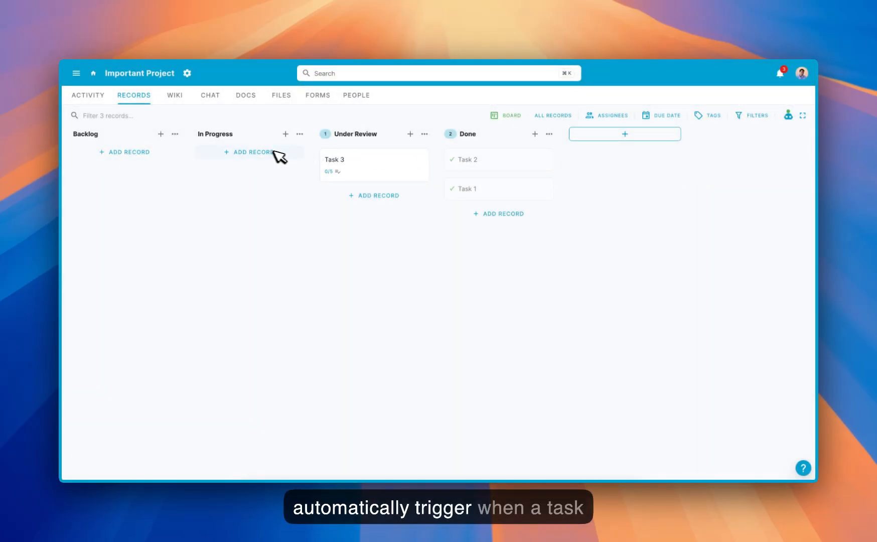
# - Set Task 3's due date to 15 February 2025
pyautogui.rightClick(352, 161)
pyautogui.moveTo(384, 239)
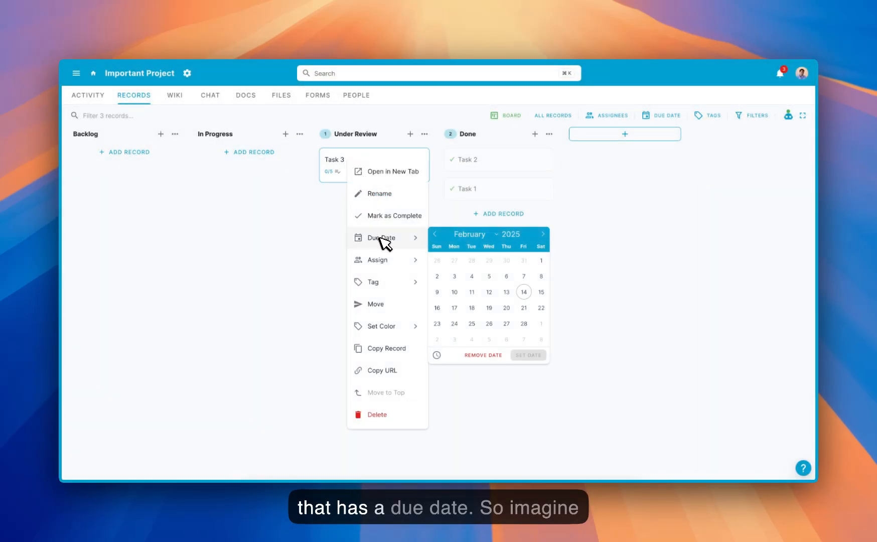
pyautogui.click(542, 292)
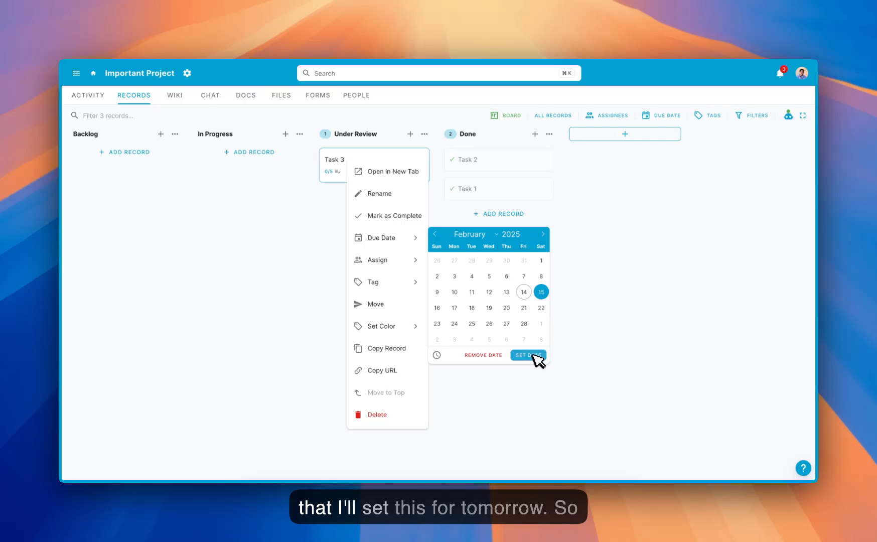
pyautogui.click(534, 357)
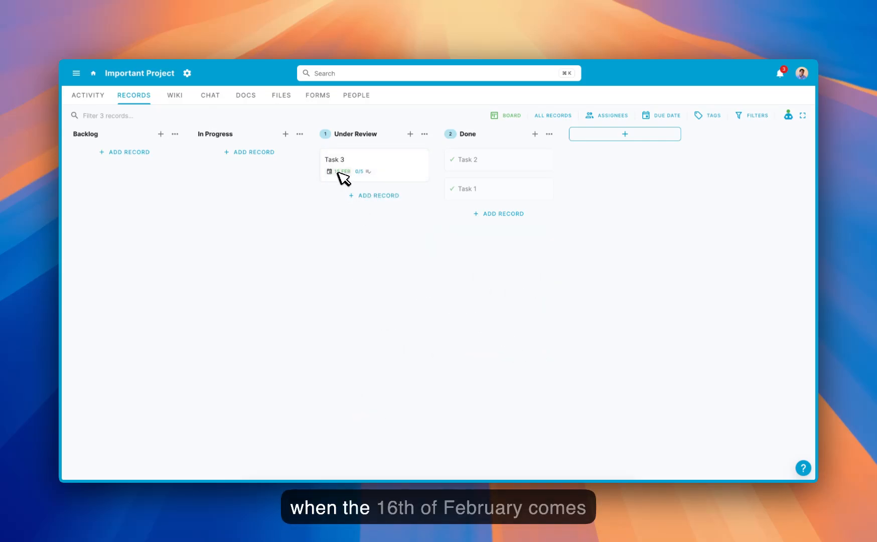